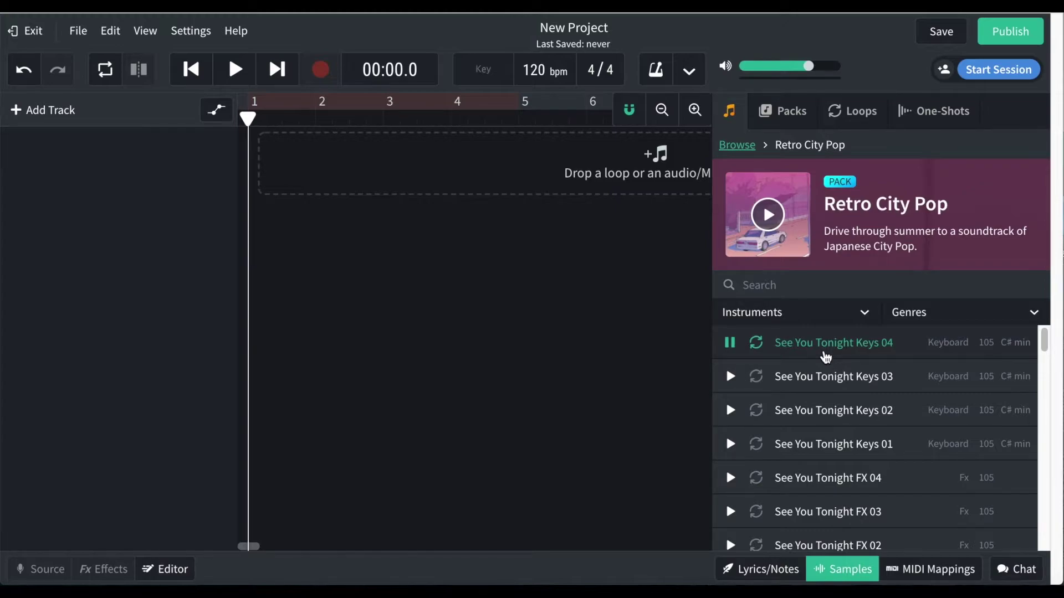
# Step: Audition the See You Tonight loops in the Retro City Pop pack, including Keys 03, and close the sample browser
pyautogui.click(830, 381)
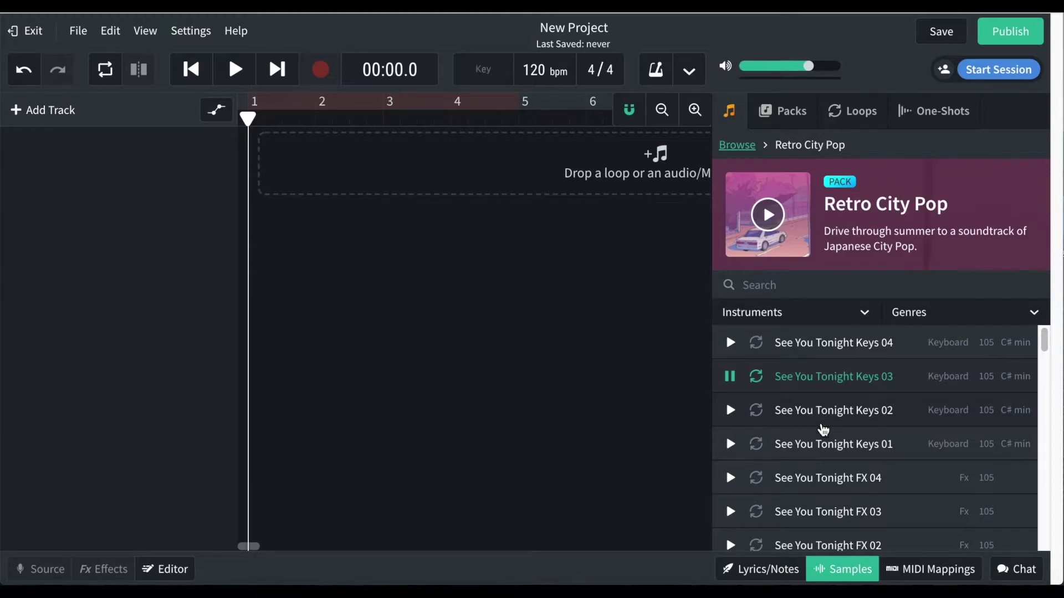
pyautogui.click(823, 479)
pyautogui.scroll(-3, 823, 491)
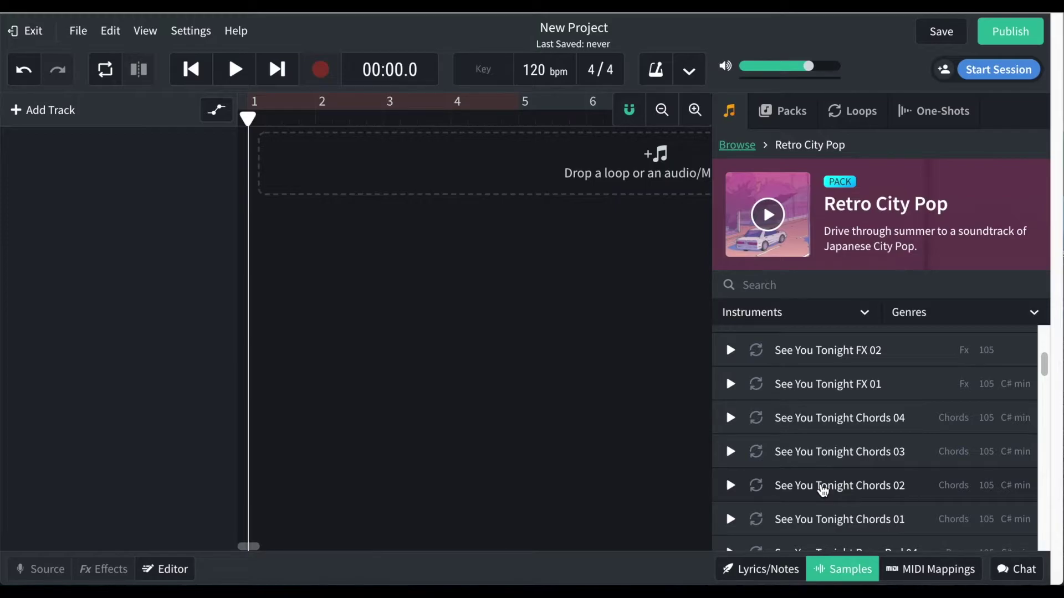
pyautogui.click(742, 145)
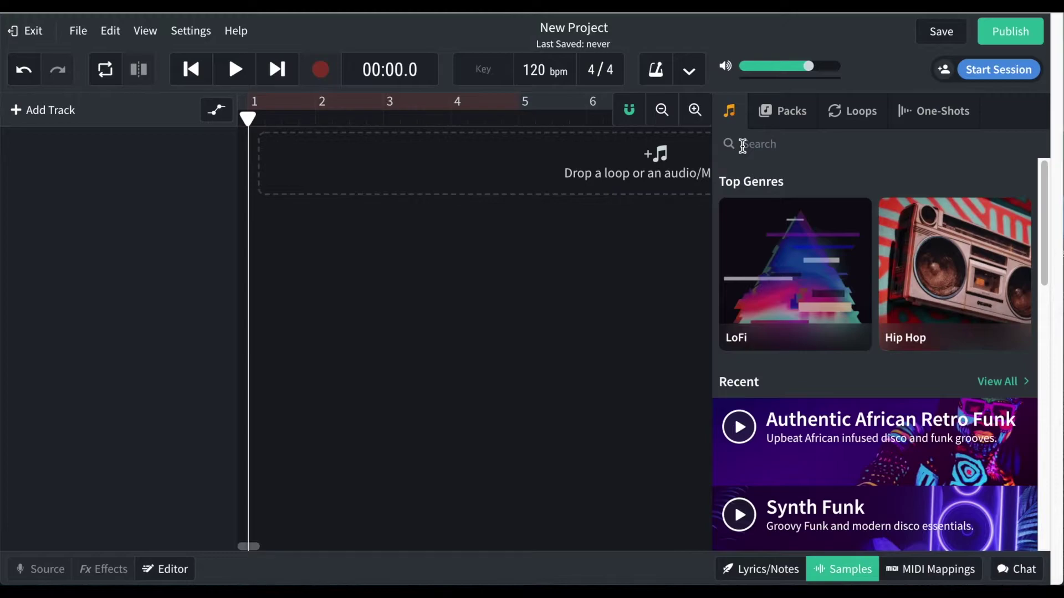
pyautogui.click(842, 569)
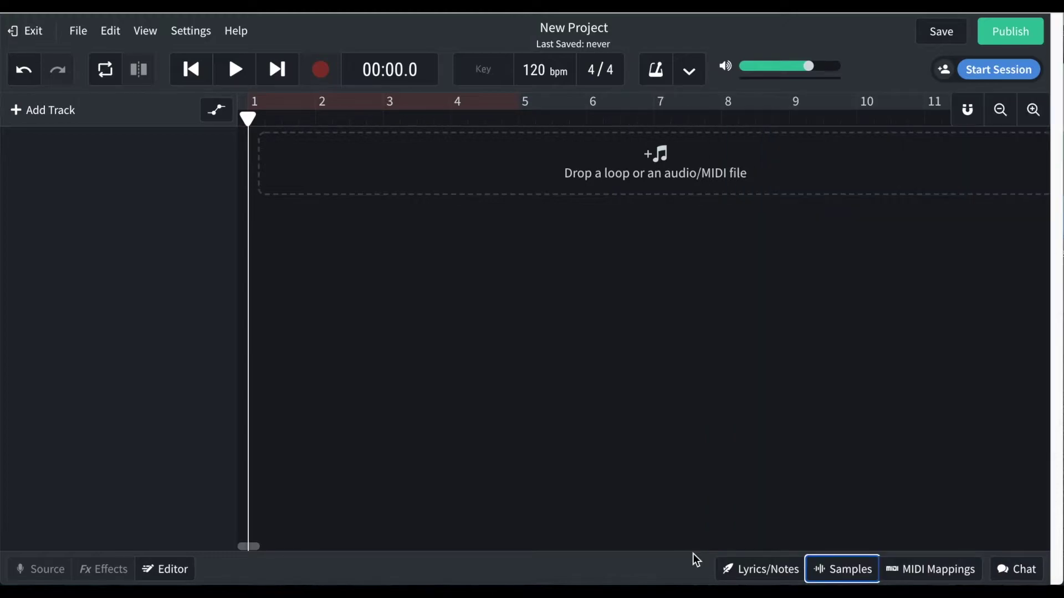
# Step: Rename the project as 디지털작곡가 and set its key to G major
pyautogui.doubleClick(578, 30)
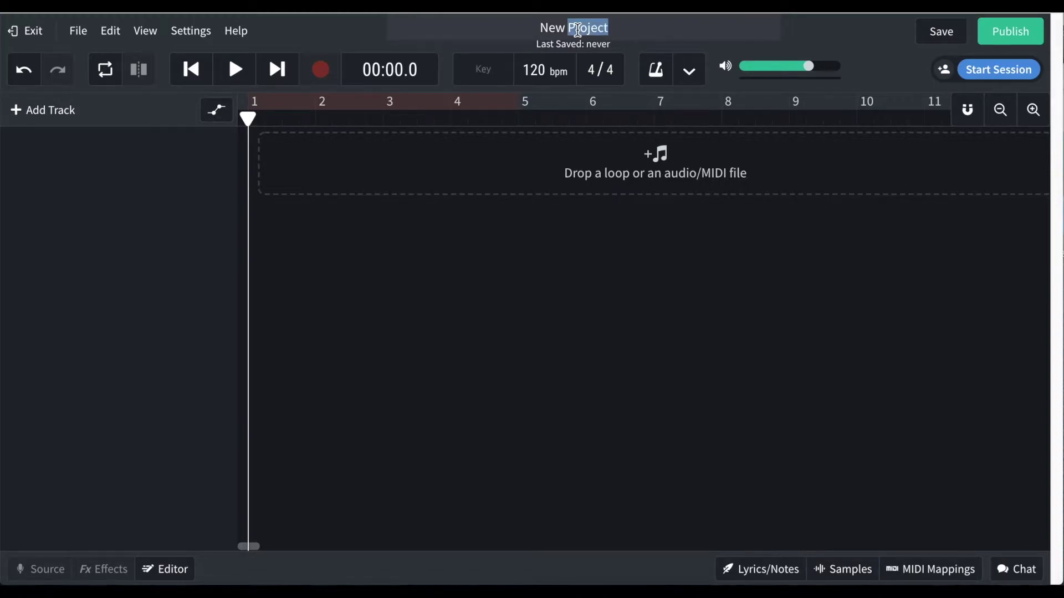
pyautogui.hotkey('ctrl', 'a')
pyautogui.press('BackSpace')
pyautogui.write('디지')
pyautogui.write('털지')
pyautogui.write('곡가')
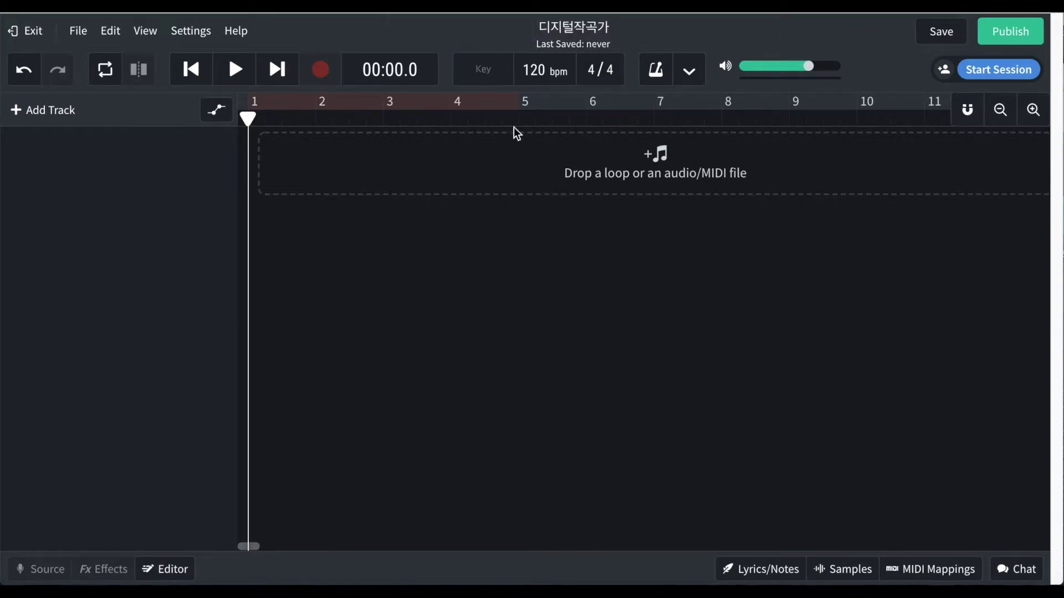
pyautogui.click(490, 76)
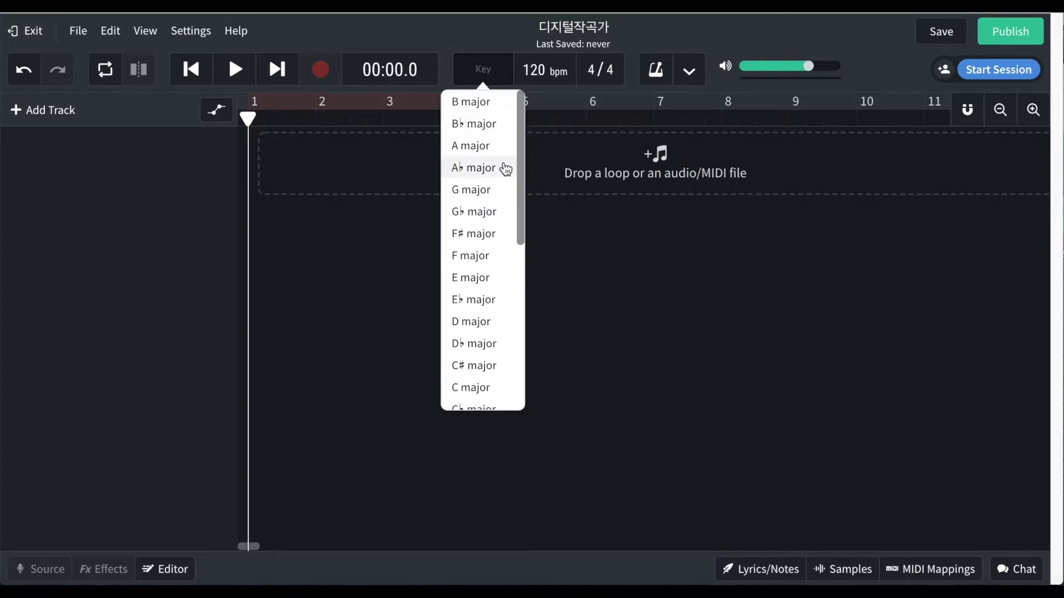
pyautogui.click(492, 190)
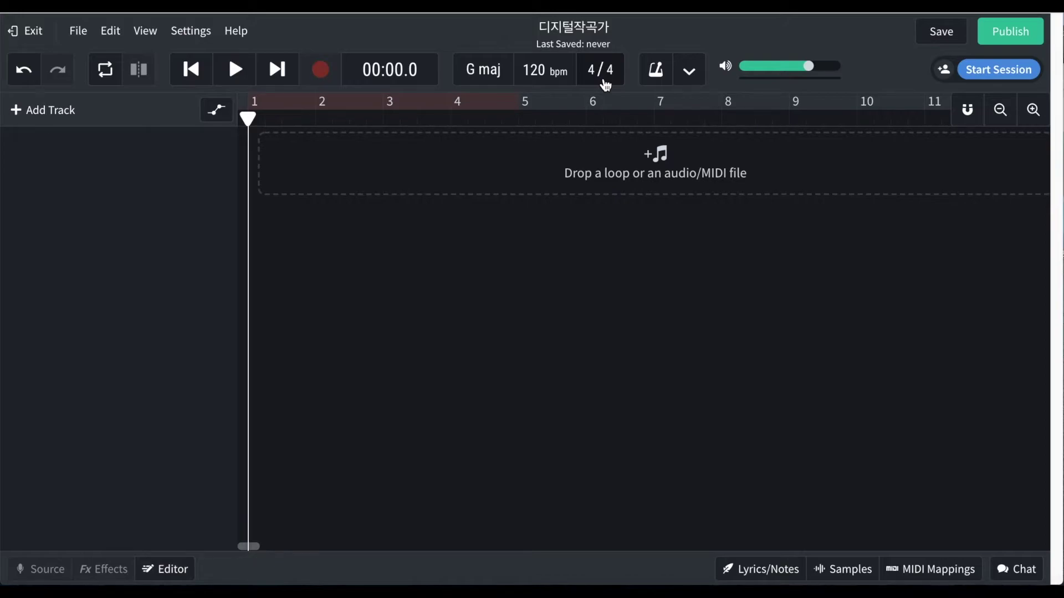
# Step: Turn on the metronome and play the empty project to hear its click
pyautogui.click(662, 77)
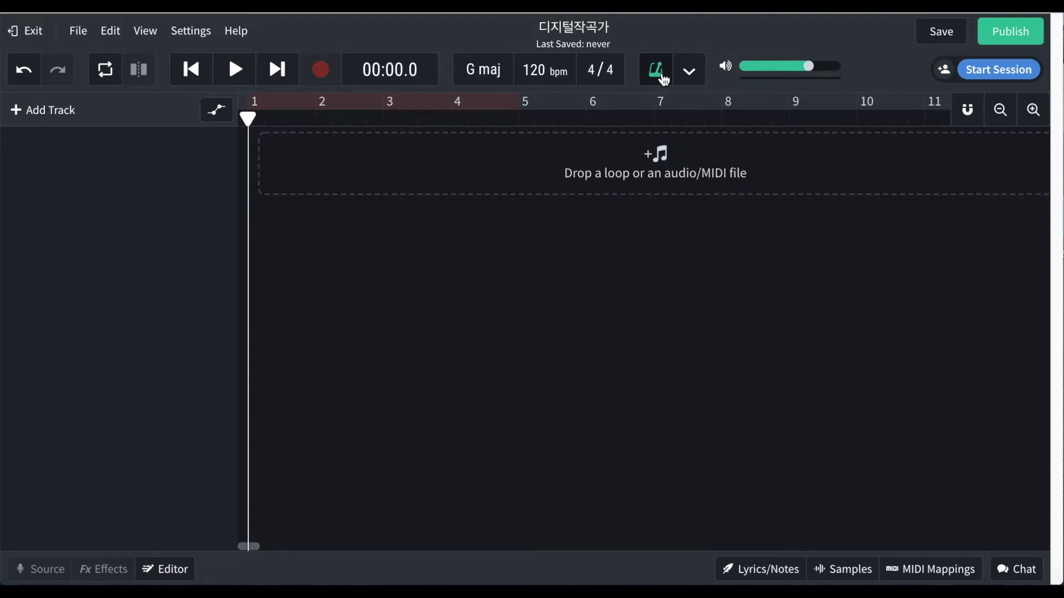
pyautogui.press('space')
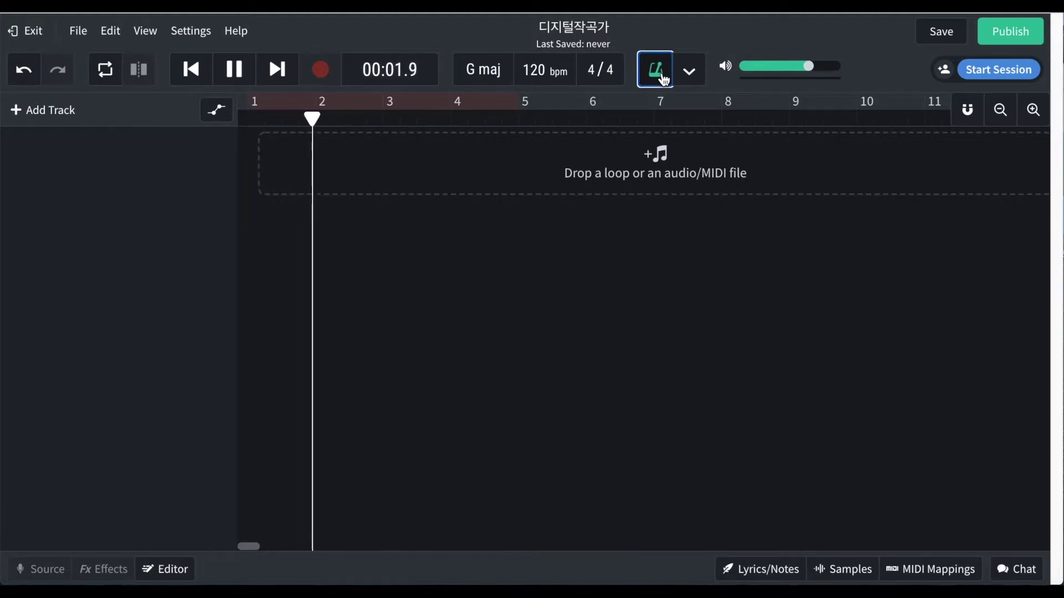
pyautogui.press('space')
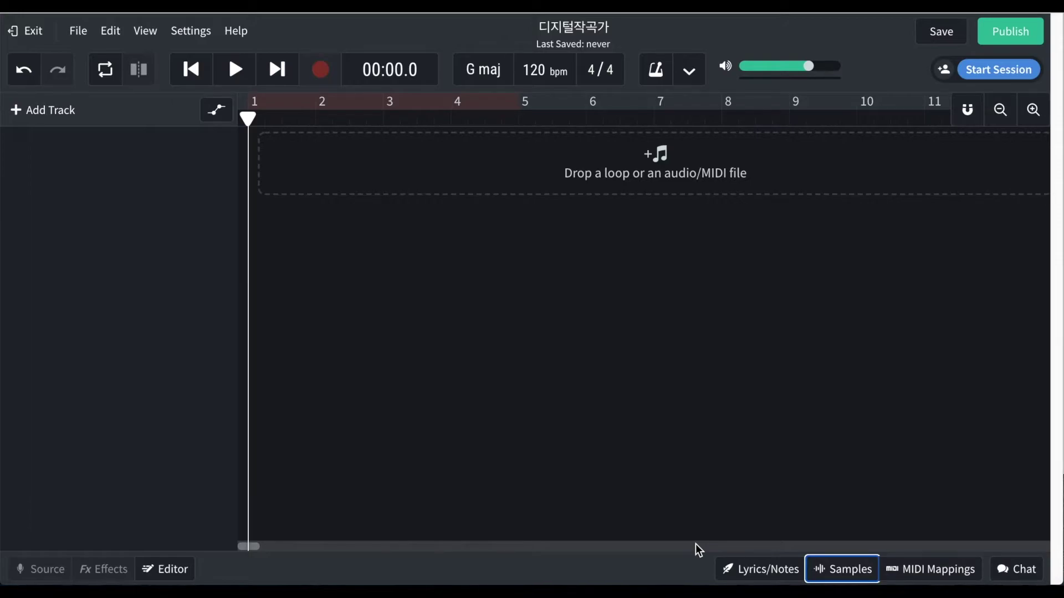
# Step: Browse the loop samples and filter them by the Drum instrument and the Electronic genre
pyautogui.click(856, 574)
pyautogui.click(860, 125)
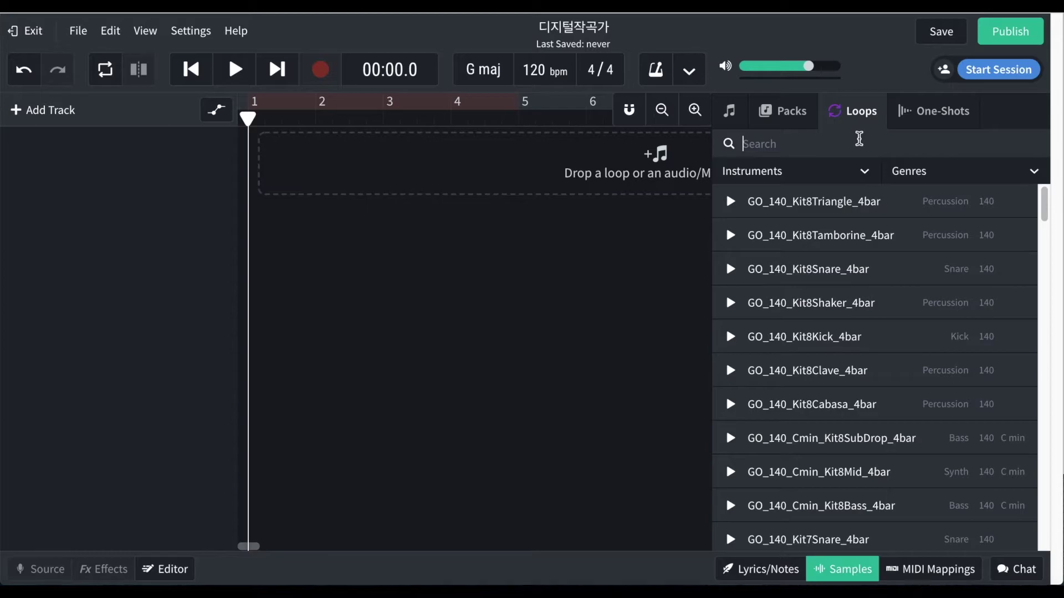
pyautogui.click(848, 173)
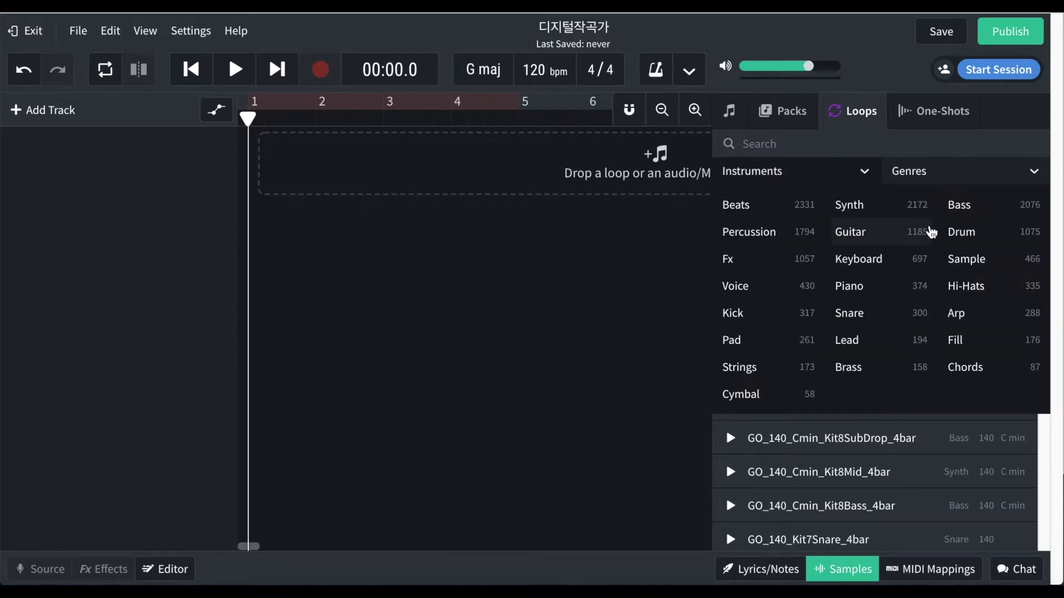
pyautogui.click(954, 242)
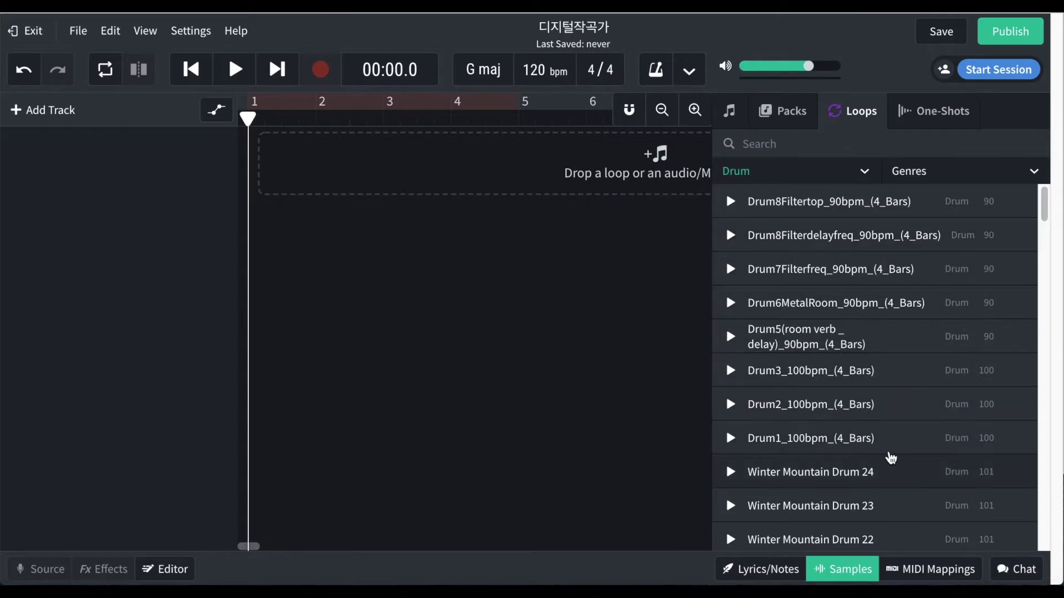
pyautogui.click(924, 173)
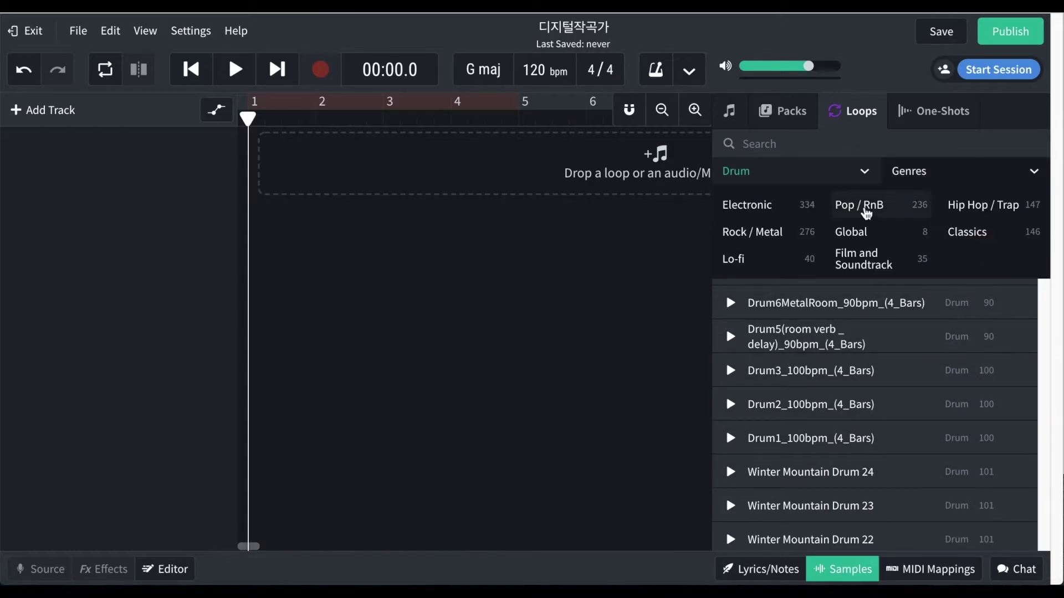
pyautogui.click(769, 218)
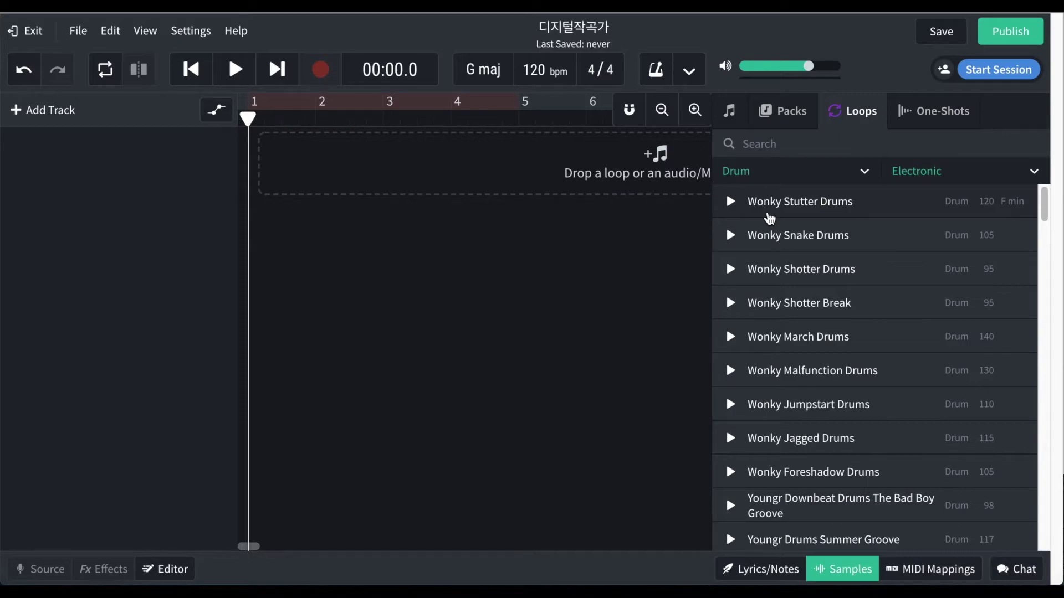
# Step: Audition several Wonky drum loops and place Wonky Jumpstart Drums on a new track starting at bar 1
pyautogui.click(774, 215)
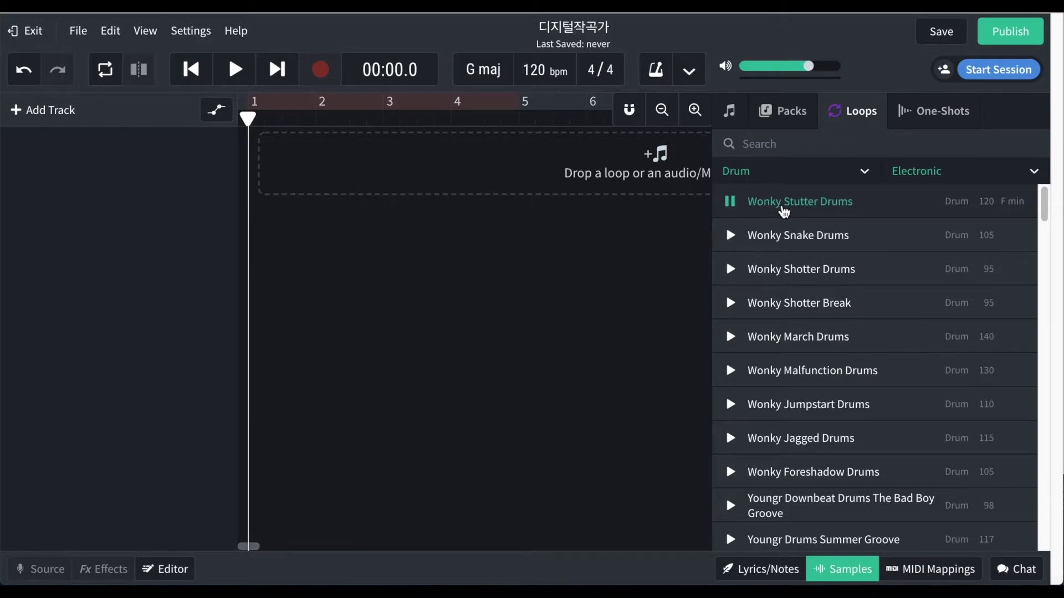
pyautogui.click(810, 212)
pyautogui.click(826, 282)
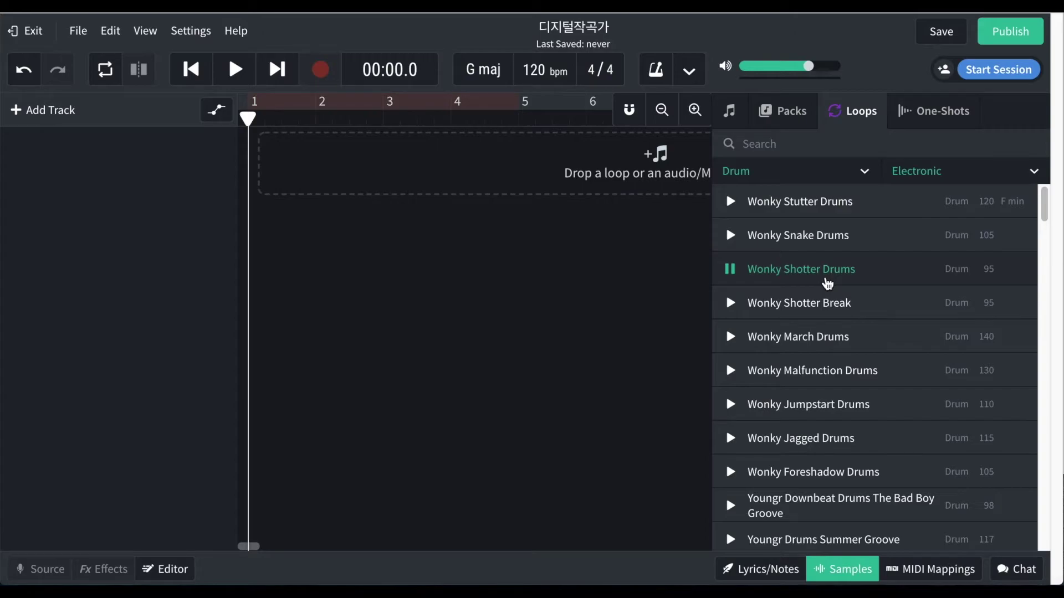
pyautogui.click(827, 283)
pyautogui.click(842, 420)
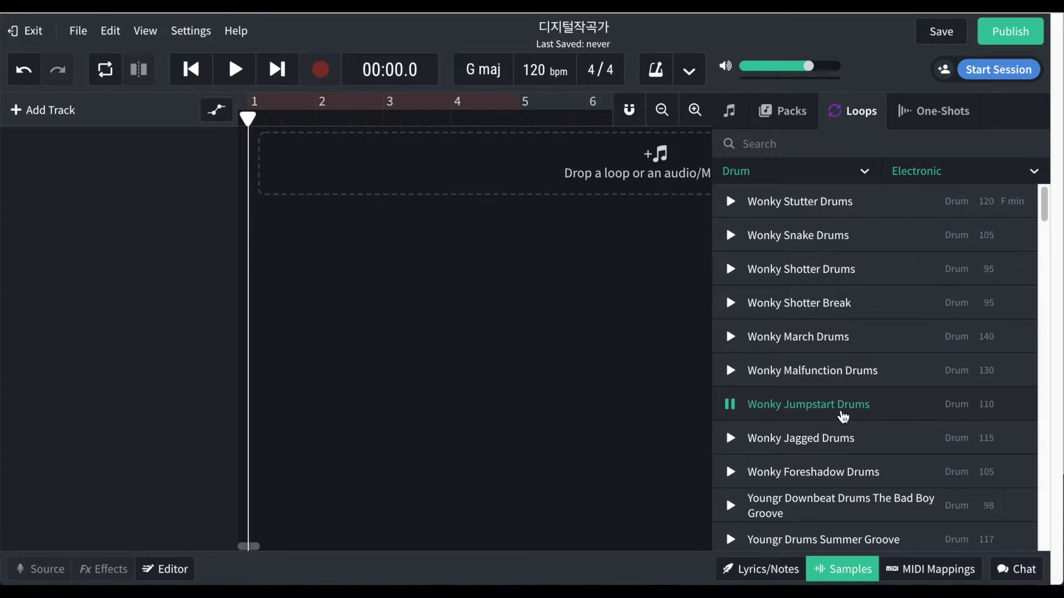
pyautogui.click(843, 417)
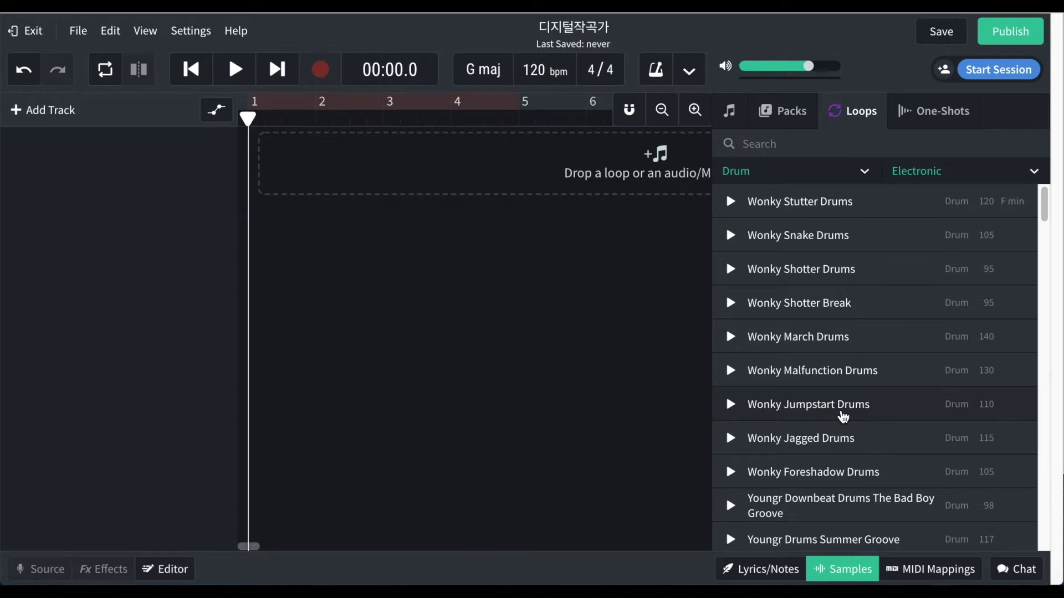
pyautogui.moveTo(842, 417); pyautogui.dragTo(261, 162)
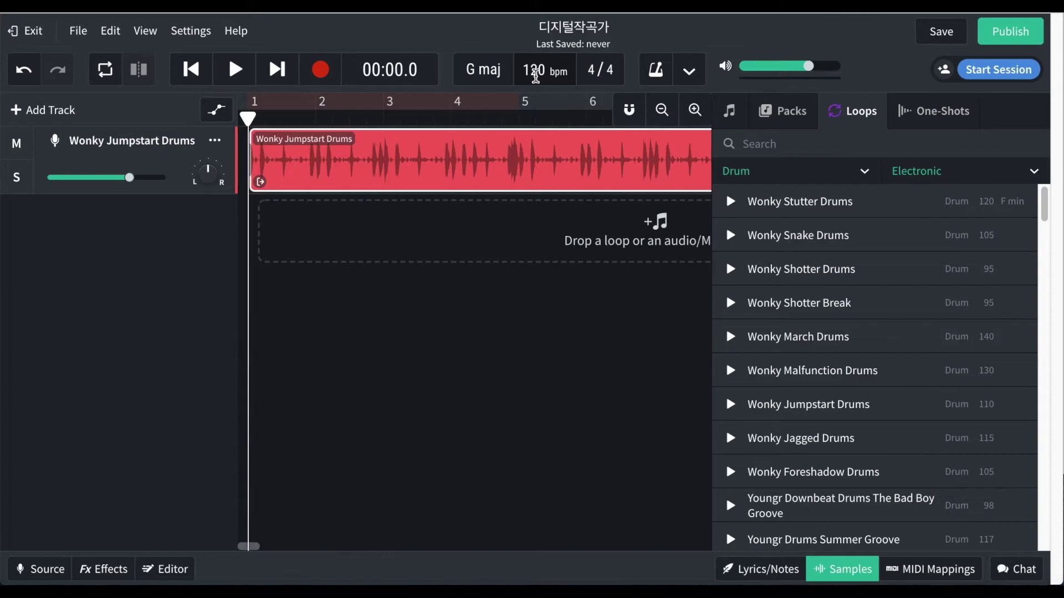
# Step: Re-enter the project tempo as 120 bpm
pyautogui.press('BackSpace')
pyautogui.write('2')
pyautogui.press('Return')
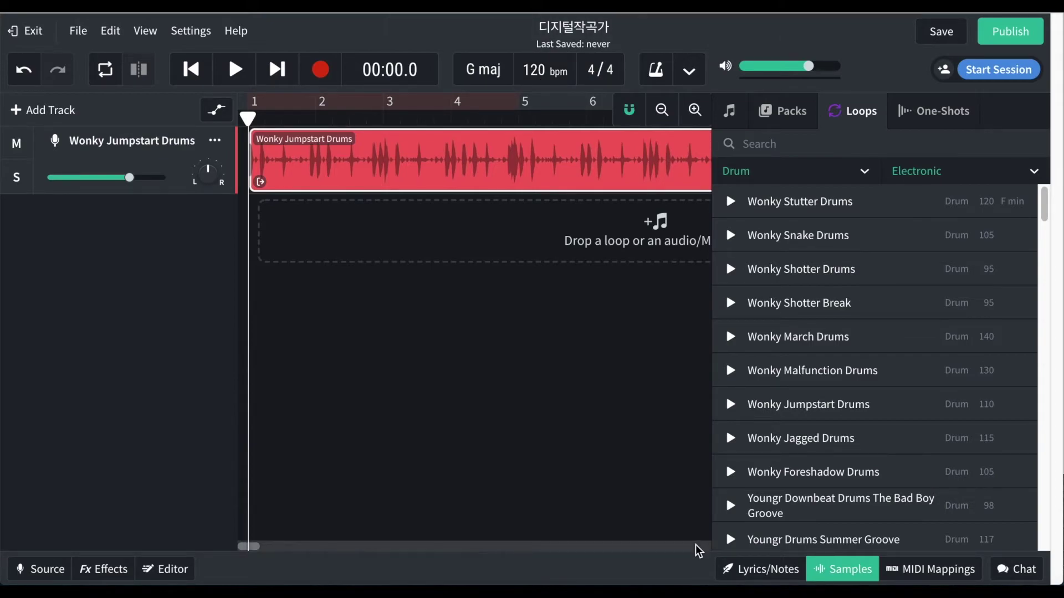
# Step: Filter the Electronic loops by Piano and audition Melodies Simple Delay and Chords Distant Detuned, both in G major
pyautogui.click(784, 181)
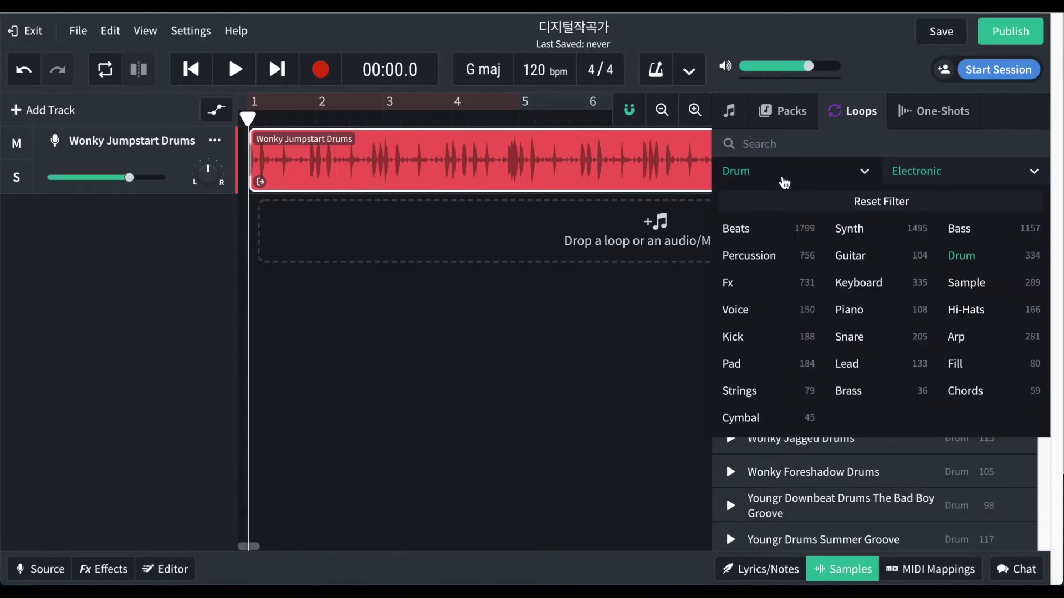
pyautogui.click(849, 310)
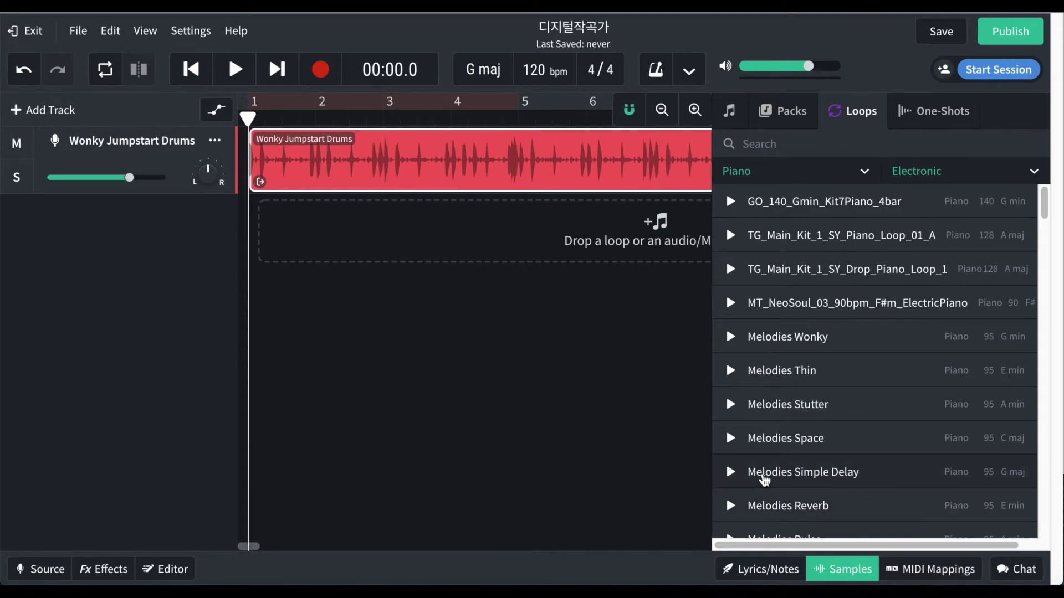
pyautogui.click(765, 478)
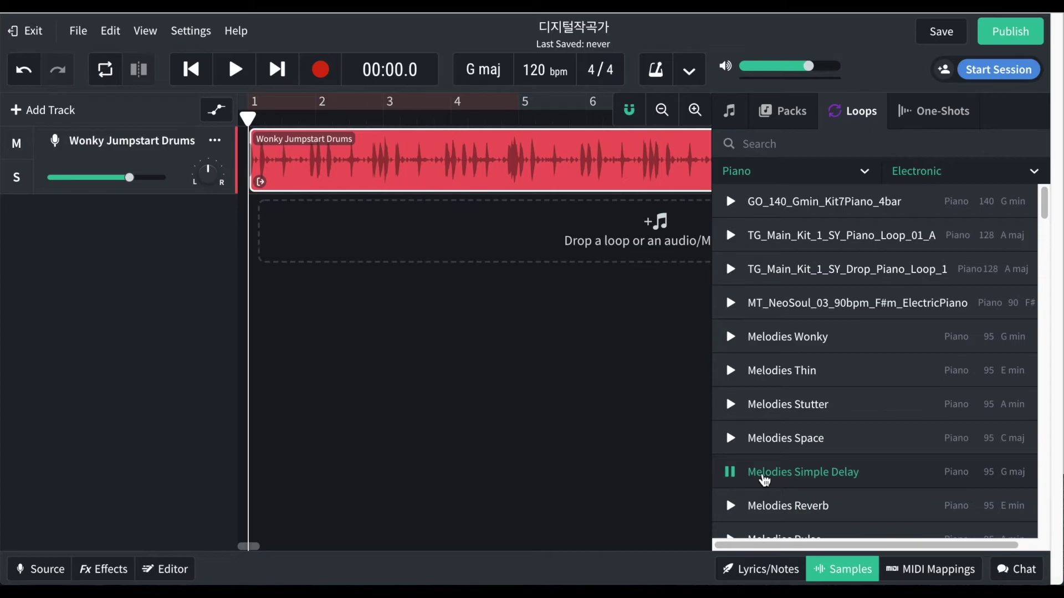
pyautogui.scroll(-5, 765, 480)
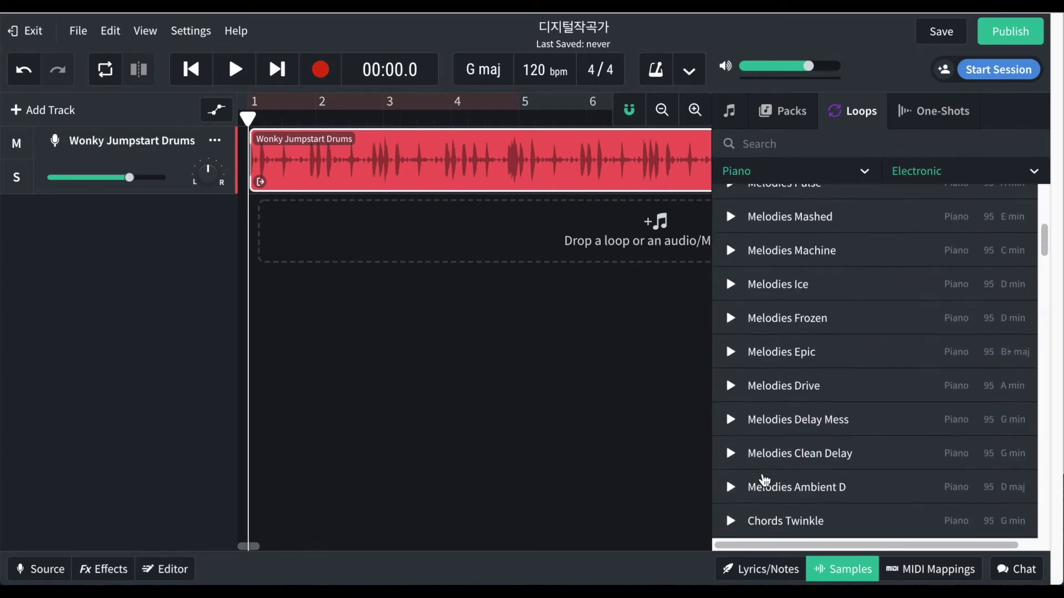
pyautogui.scroll(-6, 764, 480)
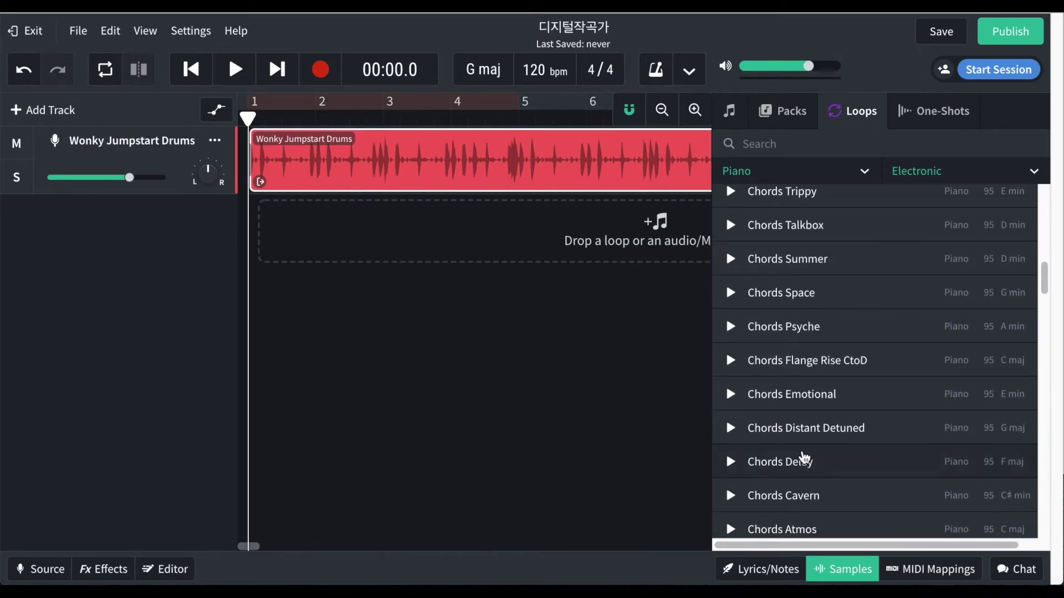
pyautogui.click(906, 432)
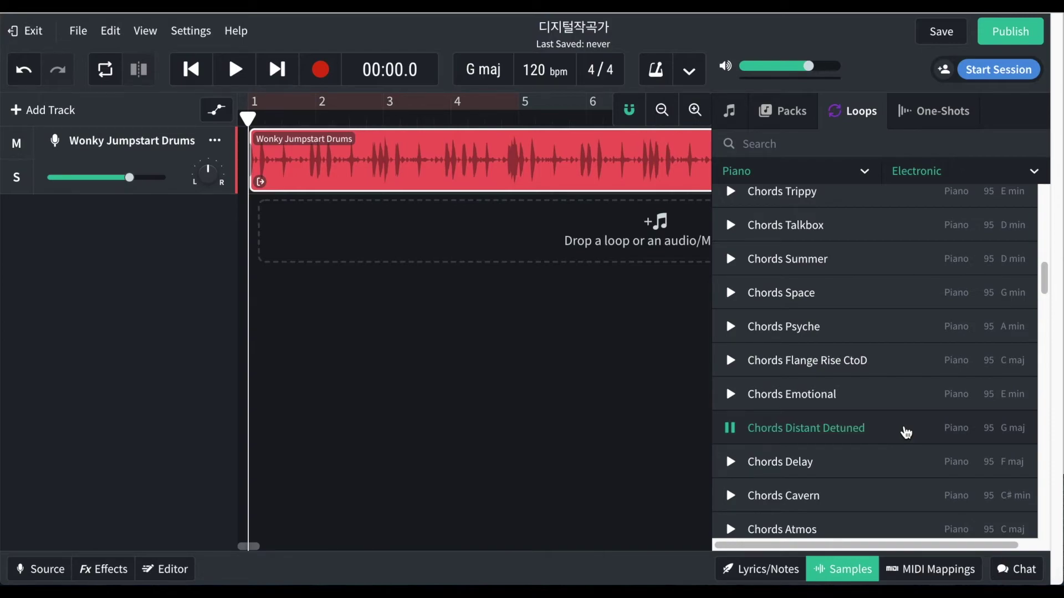
# Step: Audition Moody Keys 28 Piano Notes EDEG, place it on a second track at bar 1, and play it together with the drums
pyautogui.scroll(-3, 906, 431)
pyautogui.click(903, 447)
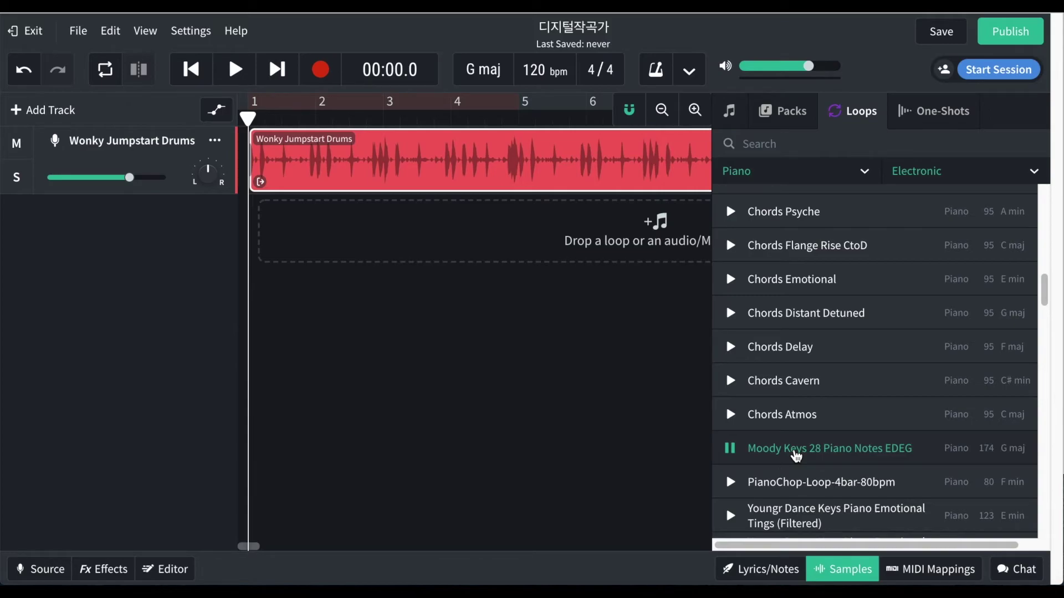
pyautogui.click(796, 455)
pyautogui.moveTo(798, 455); pyautogui.dragTo(264, 234)
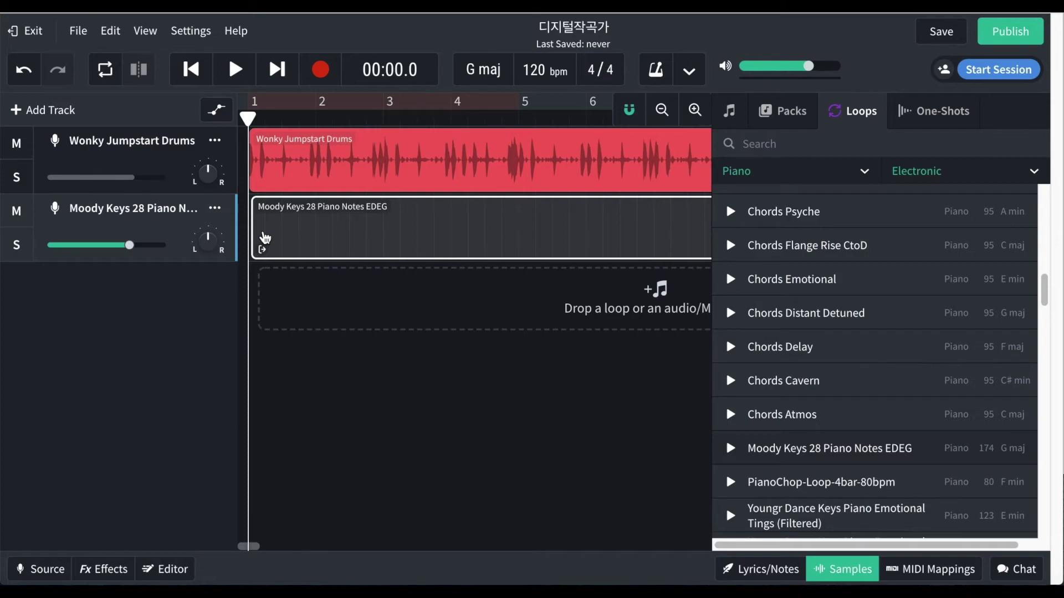
pyautogui.press('space')
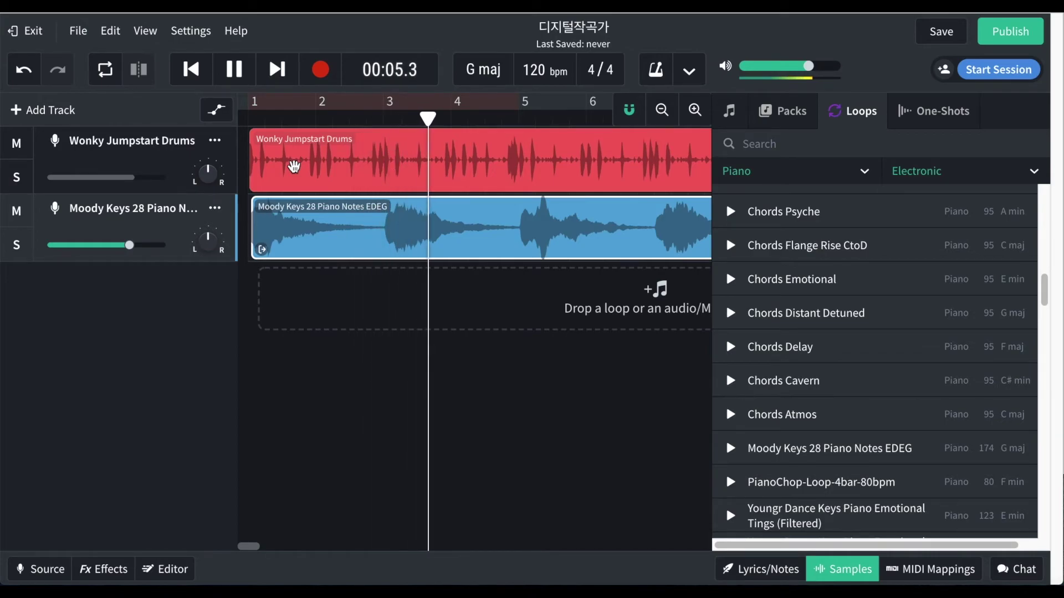
pyautogui.press('space')
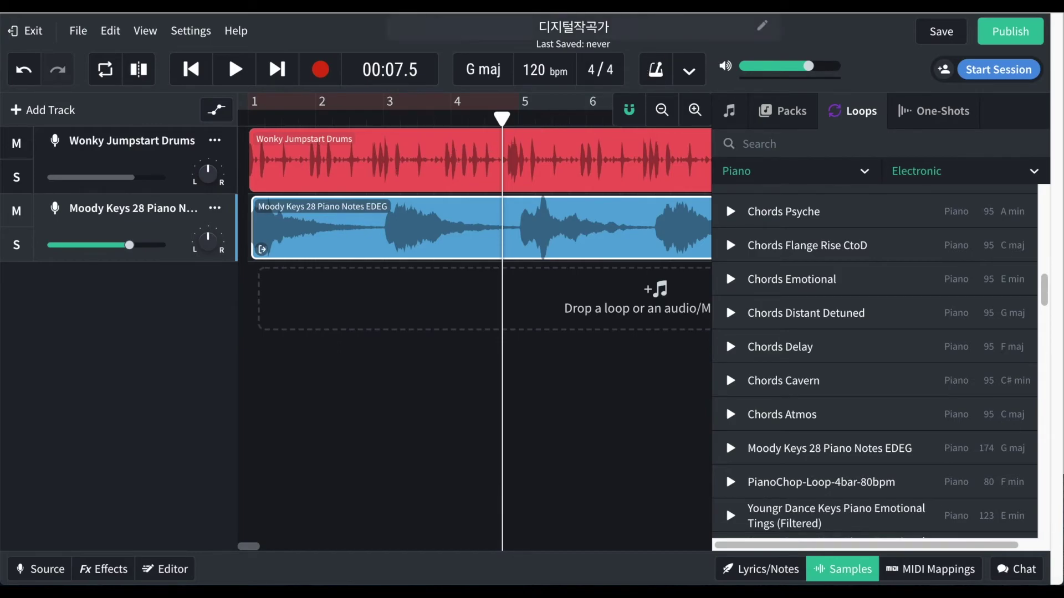
# Step: Filter the Electronic loops by Fx and audition TG_Main_Kit_1_FX_Riser_Loop_2_(8_bars)
pyautogui.click(838, 171)
pyautogui.click(750, 282)
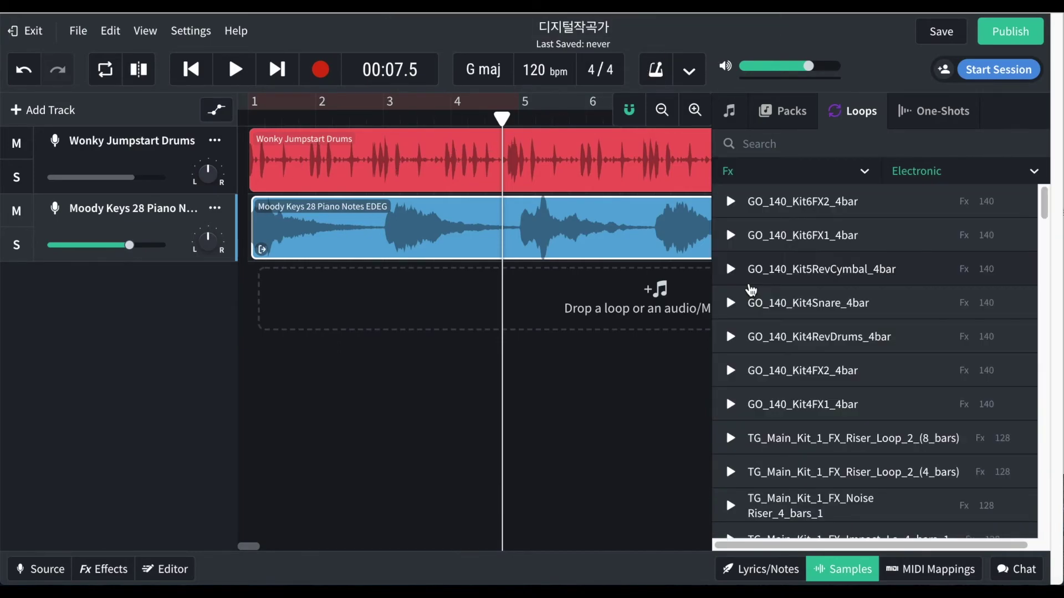
pyautogui.click(812, 453)
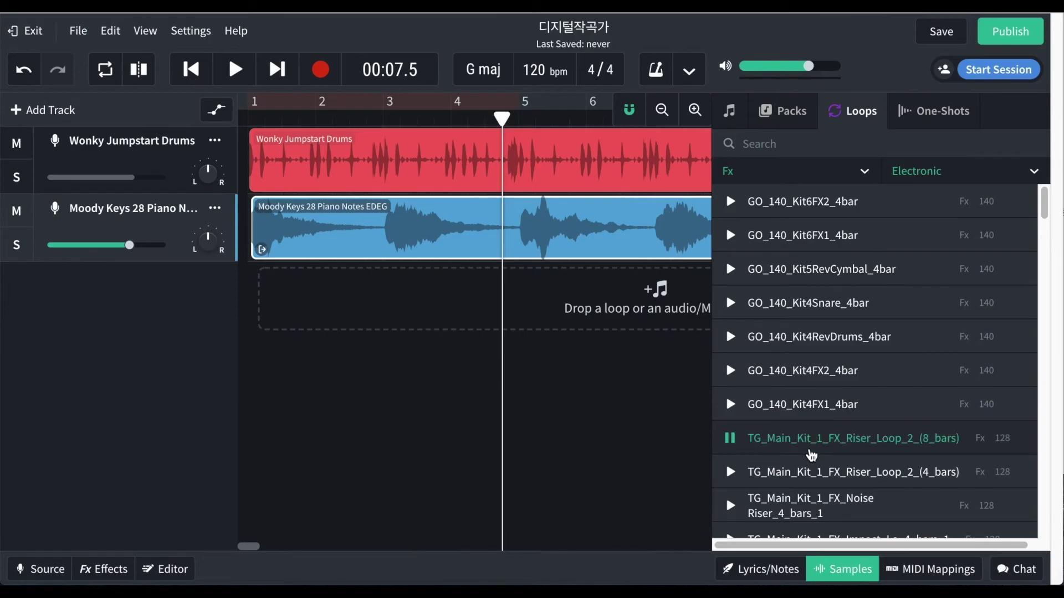
pyautogui.scroll(-3, 812, 455)
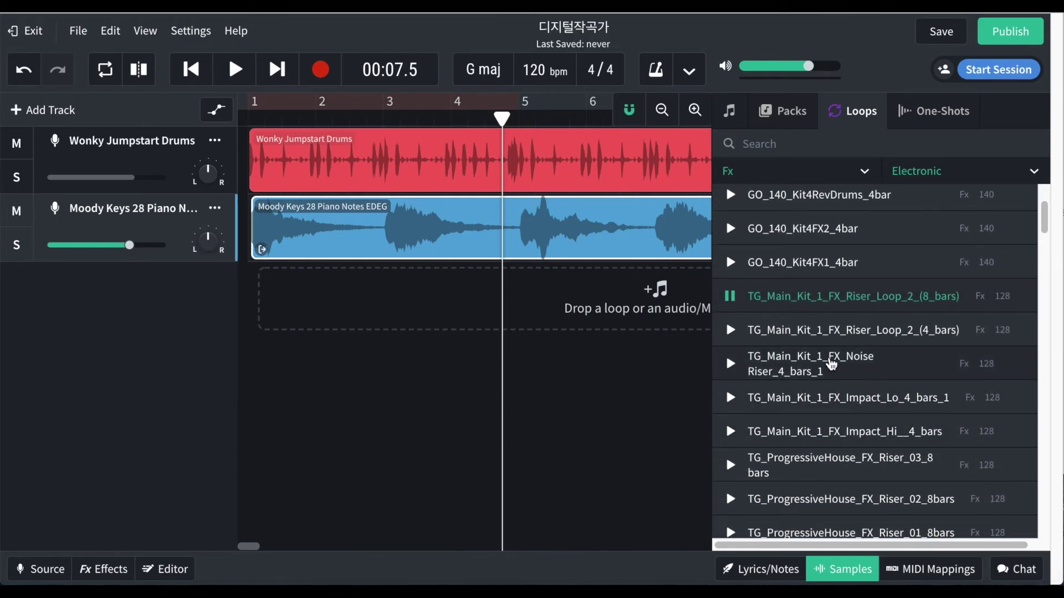
# Step: Audition TG_Main_Kit_1_FX_Noise Riser_4_bars_1 and TG_ProgressiveHouse_FX_NoiseUplifter_01_4bars, placing them on separate new tracks at bar 1
pyautogui.click(831, 364)
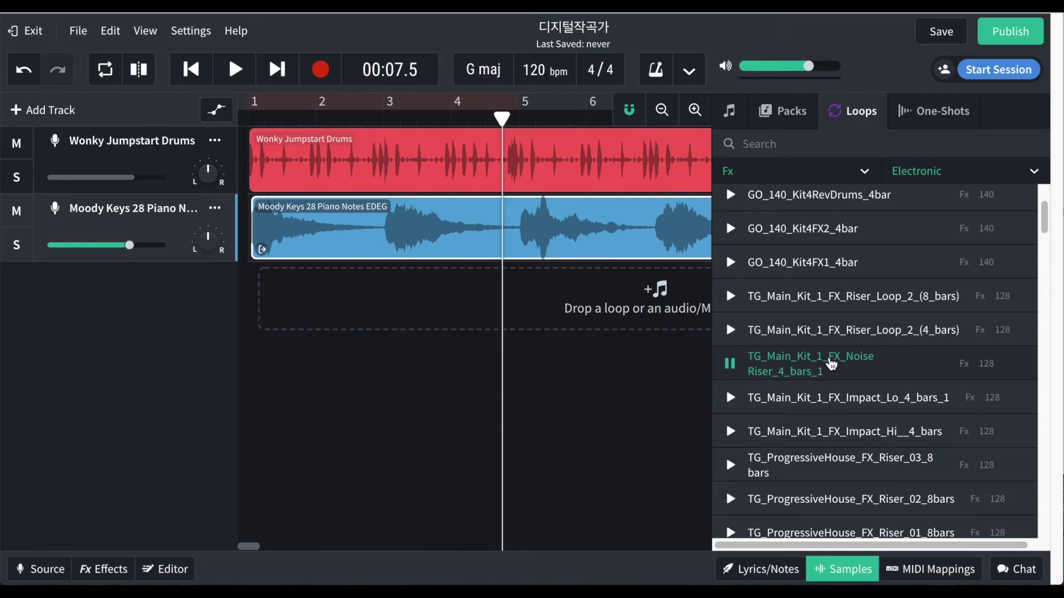
pyautogui.scroll(-3, 831, 364)
pyautogui.moveTo(831, 244); pyautogui.dragTo(253, 308)
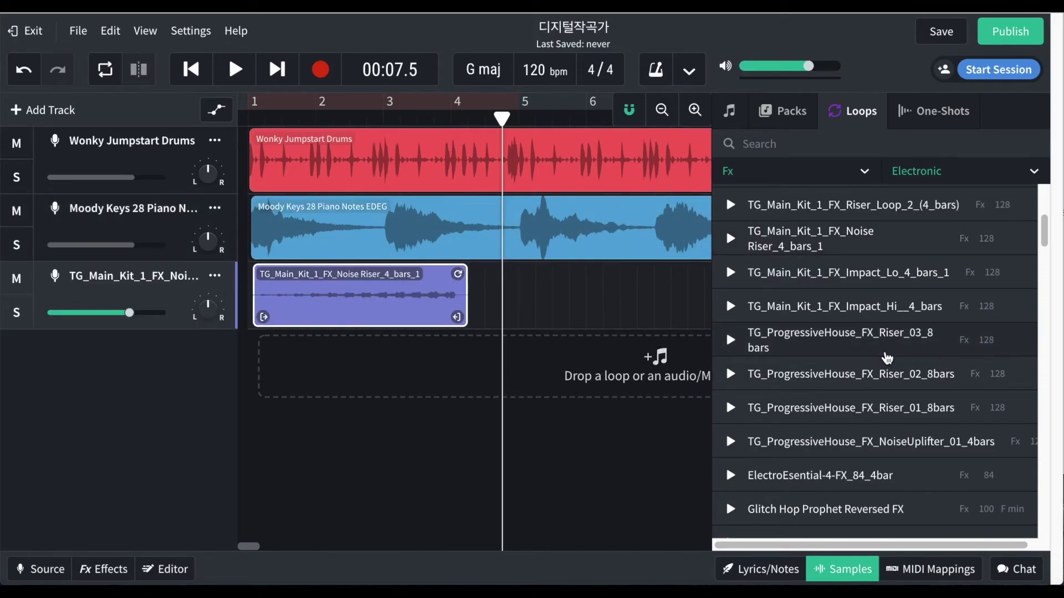
pyautogui.click(894, 444)
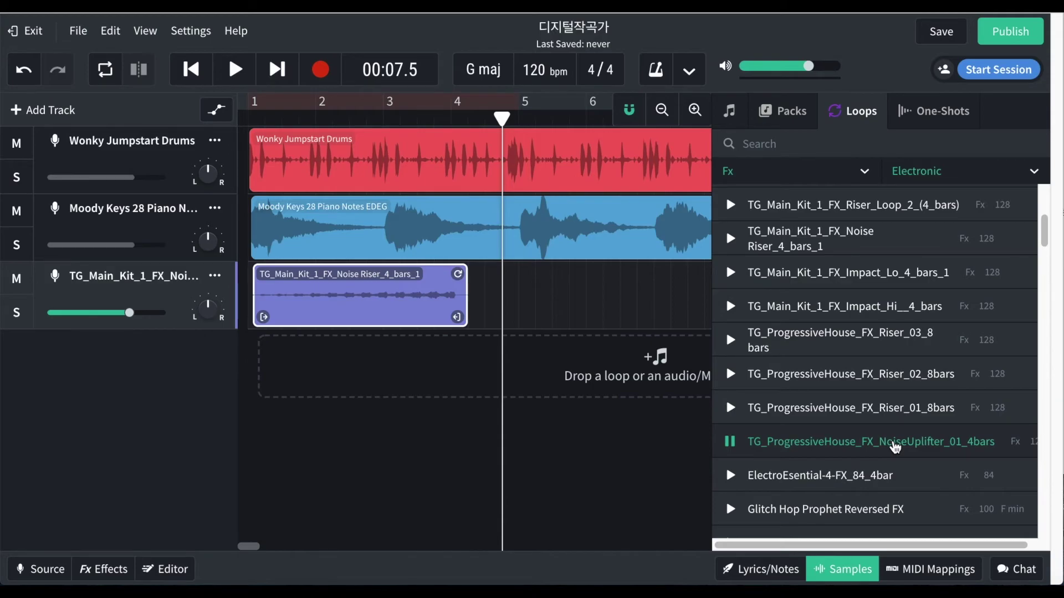
pyautogui.moveTo(894, 447); pyautogui.dragTo(261, 376)
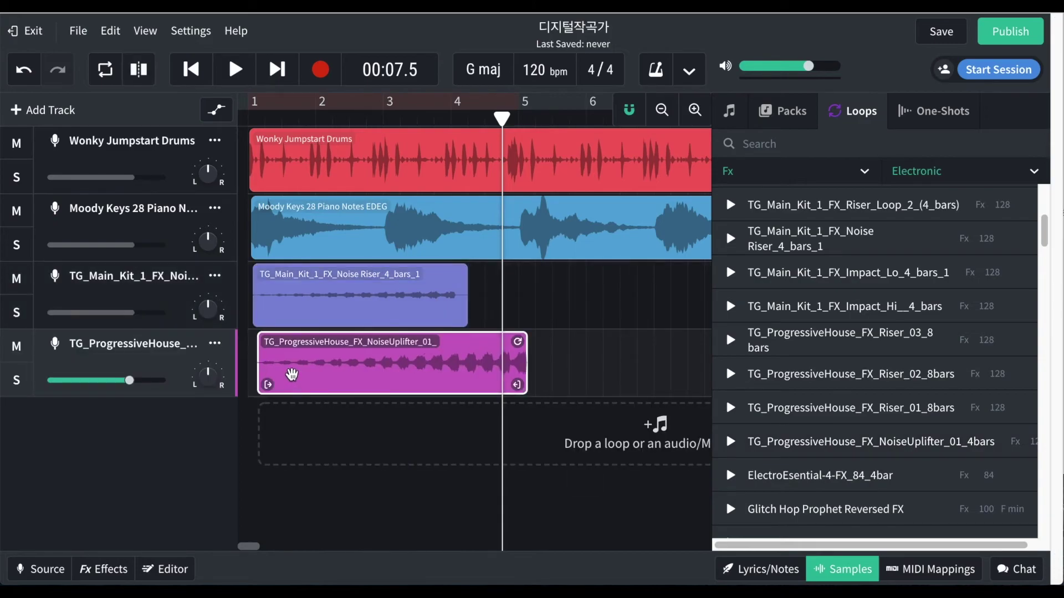
# Step: Play the drums, piano and both FX tracks together from the start of the song, stopping after bar 5 begins
pyautogui.moveTo(502, 118); pyautogui.dragTo(244, 122)
pyautogui.press('space')
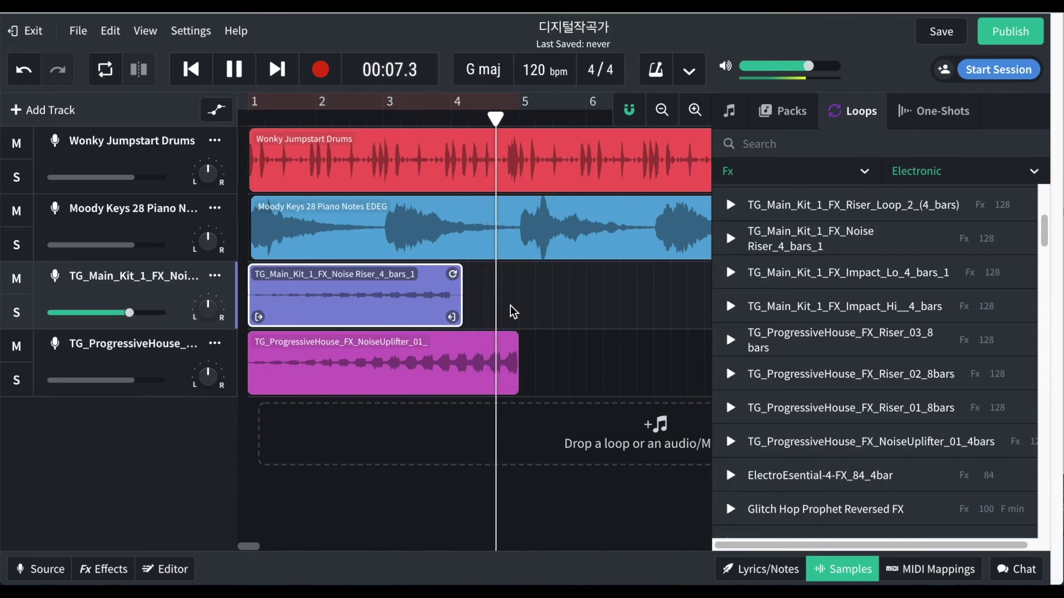
pyautogui.press('space')
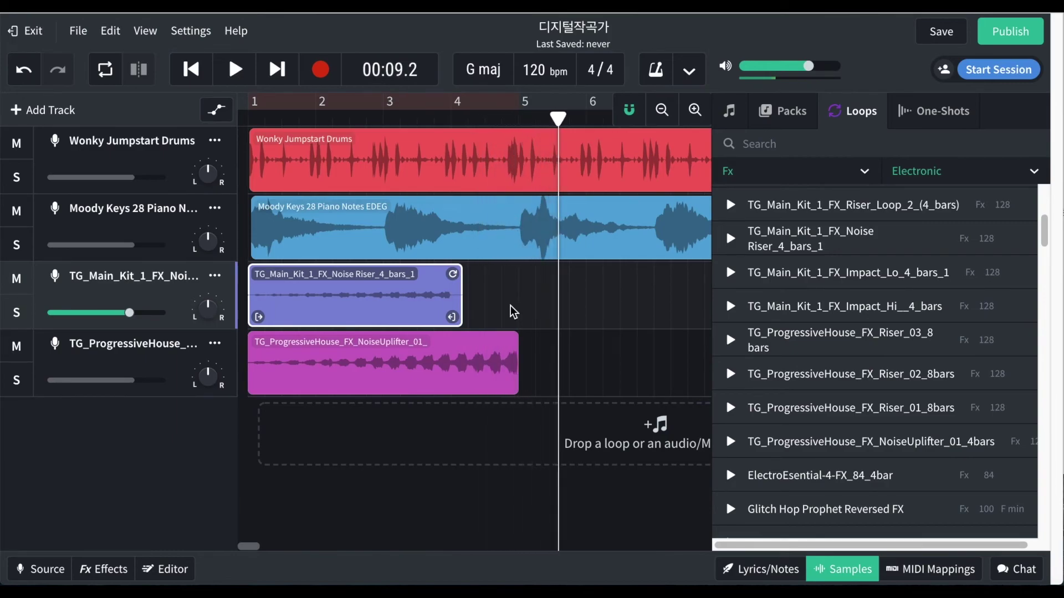